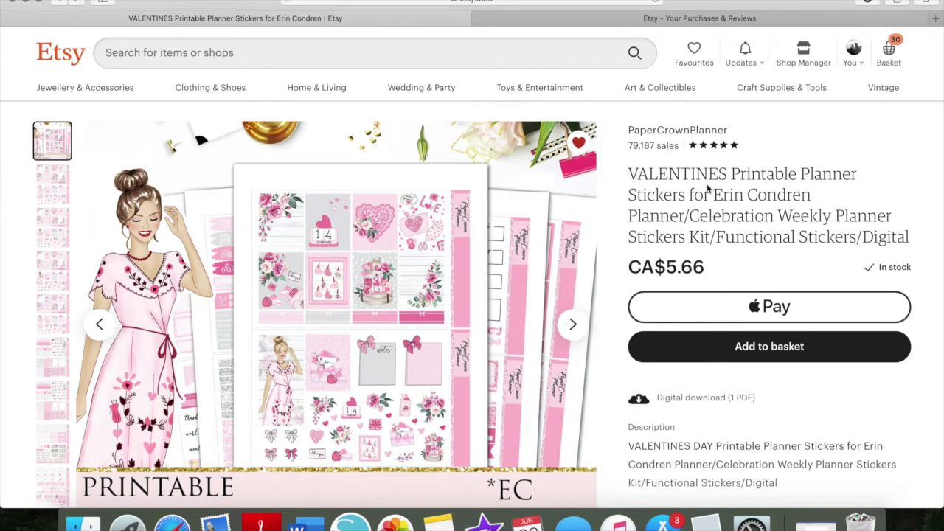
Step: Go to Etsy's Purchases and reviews page from the account menu
{"action": "scroll", "coordinate": [321, 374], "scroll_direction": "down", "scroll_amount": 3}
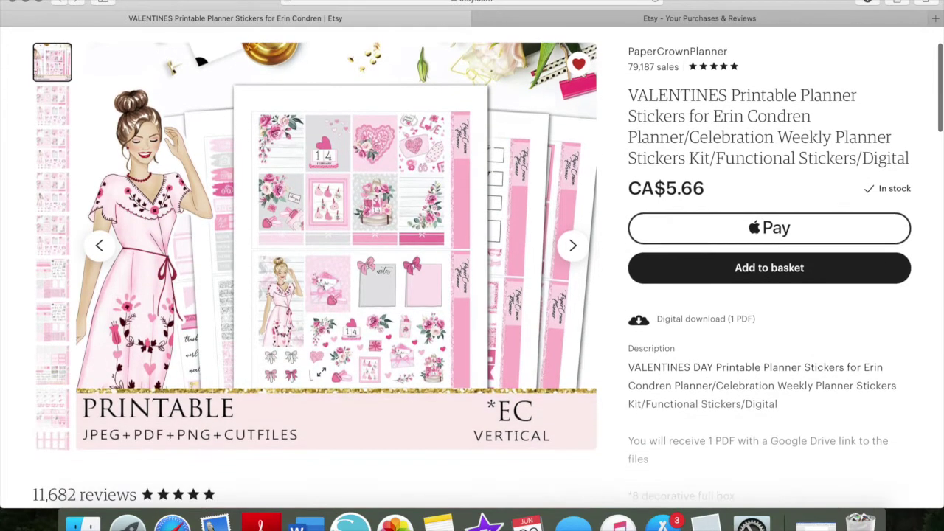
{"action": "scroll", "coordinate": [322, 373], "scroll_direction": "up", "scroll_amount": 3}
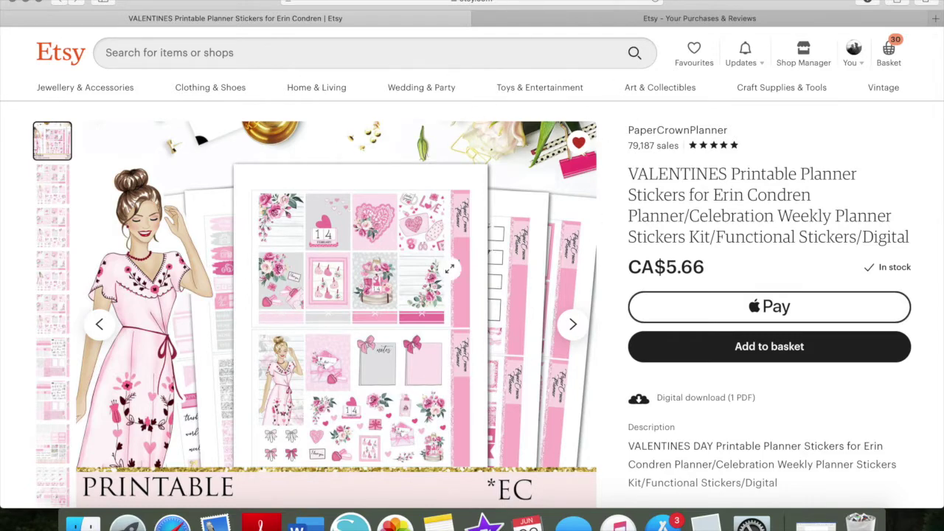
{"action": "scroll", "coordinate": [445, 286], "scroll_direction": "down", "scroll_amount": 2}
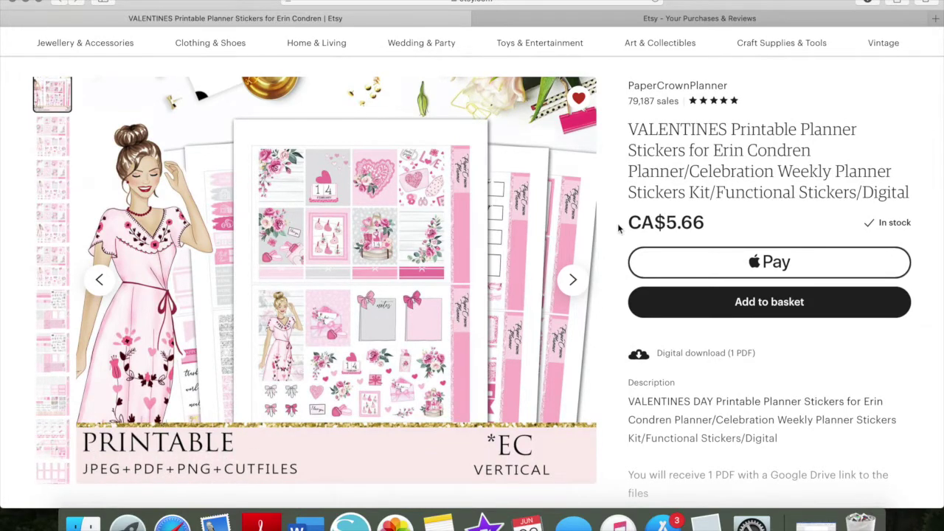
{"action": "scroll", "coordinate": [828, 373], "scroll_direction": "down", "scroll_amount": 10}
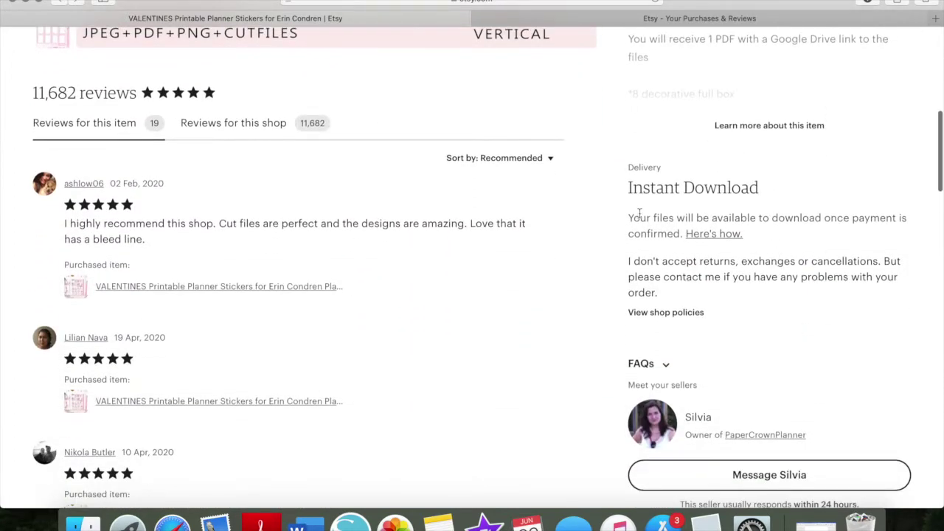
{"action": "scroll", "coordinate": [731, 261], "scroll_direction": "down", "scroll_amount": 3}
{"action": "scroll", "coordinate": [731, 261], "scroll_direction": "up", "scroll_amount": 10}
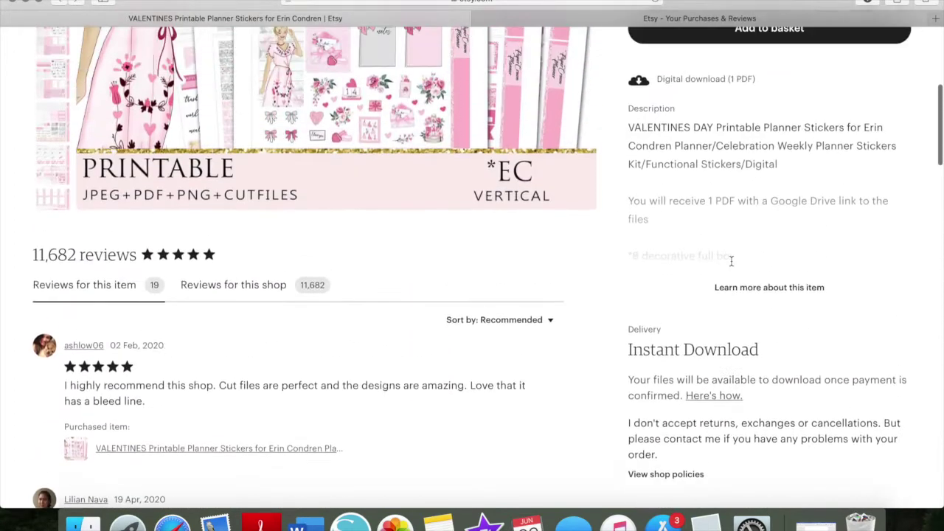
{"action": "scroll", "coordinate": [731, 261], "scroll_direction": "up", "scroll_amount": 3}
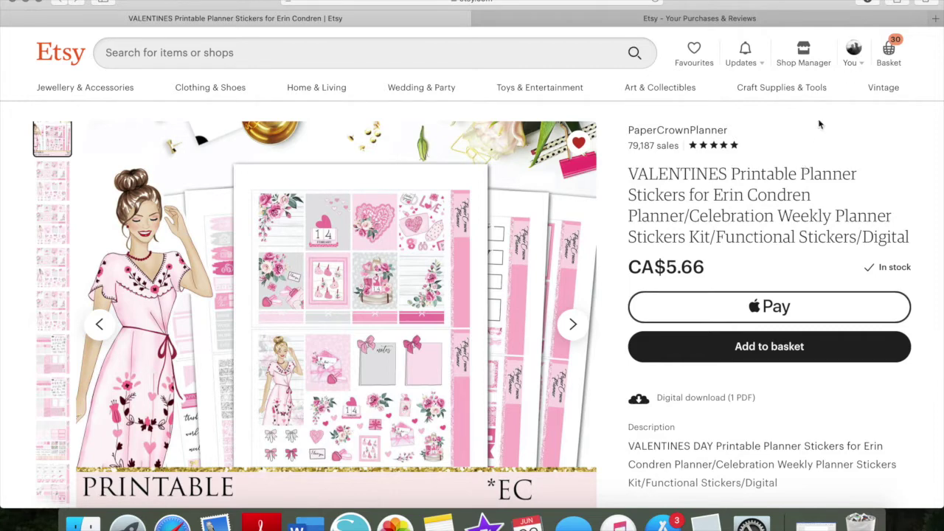
{"action": "left_click", "coordinate": [858, 64]}
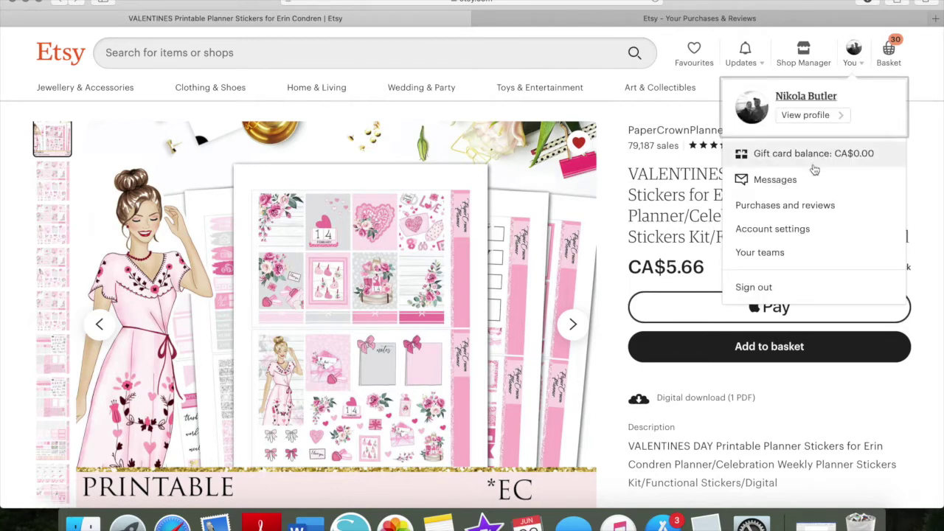
{"action": "left_click", "coordinate": [804, 212]}
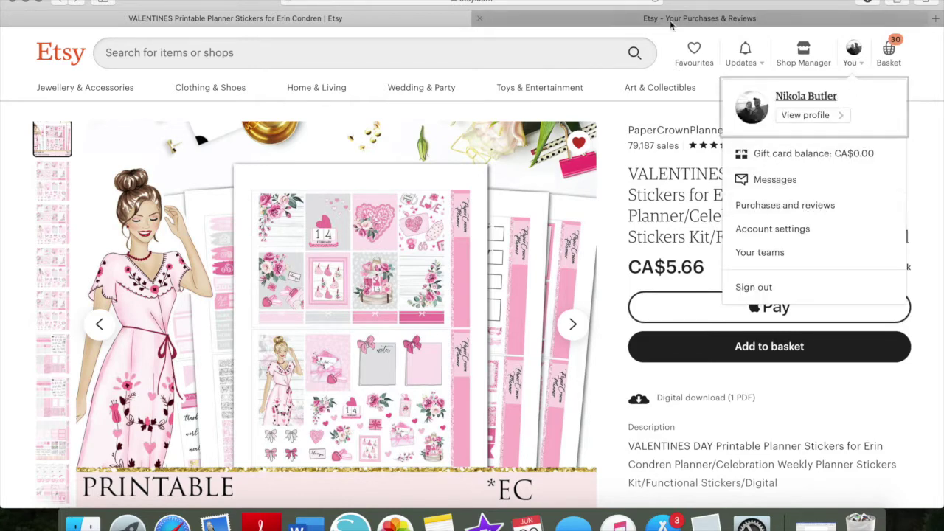
Step: Scroll down to the VALENTINES order and open its Download Files page
{"action": "scroll", "coordinate": [683, 279], "scroll_direction": "down", "scroll_amount": 1}
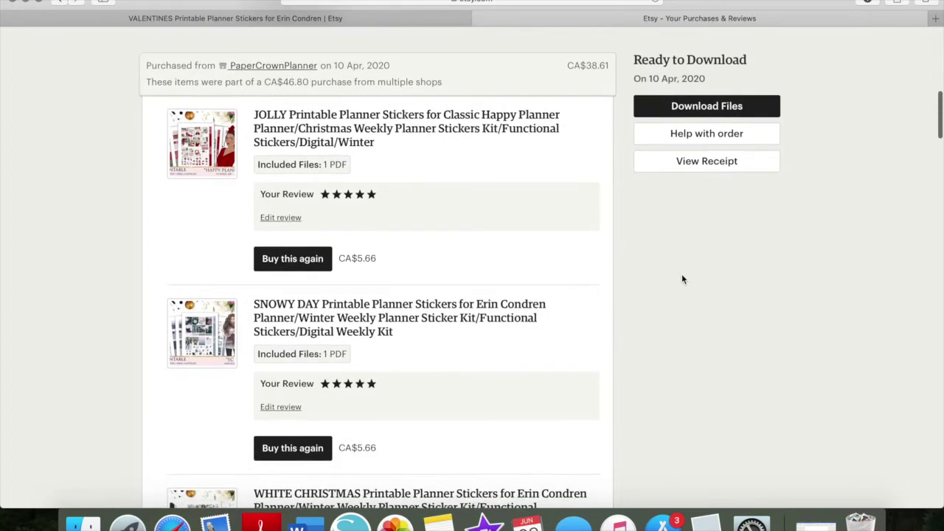
{"action": "scroll", "coordinate": [682, 279], "scroll_direction": "down", "scroll_amount": 2}
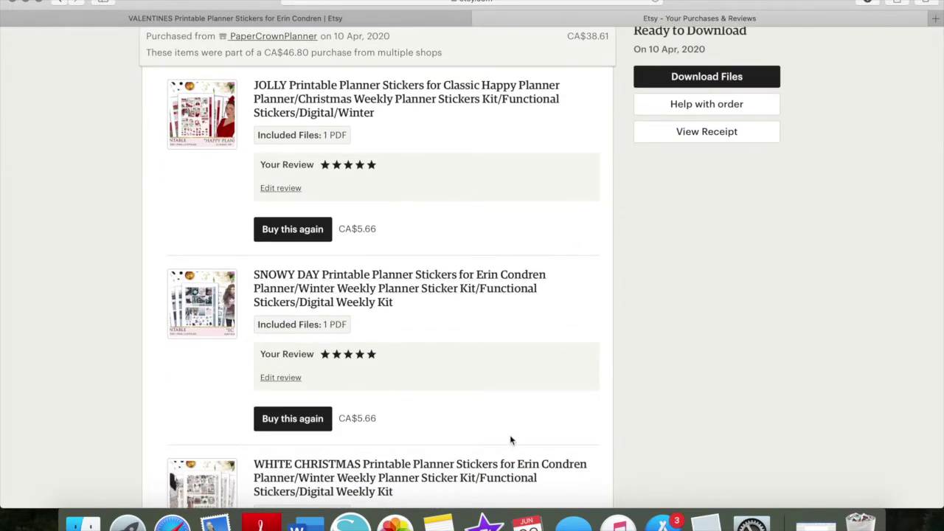
{"action": "scroll", "coordinate": [510, 441], "scroll_direction": "down", "scroll_amount": 10}
{"action": "scroll", "coordinate": [509, 440], "scroll_direction": "down", "scroll_amount": 15}
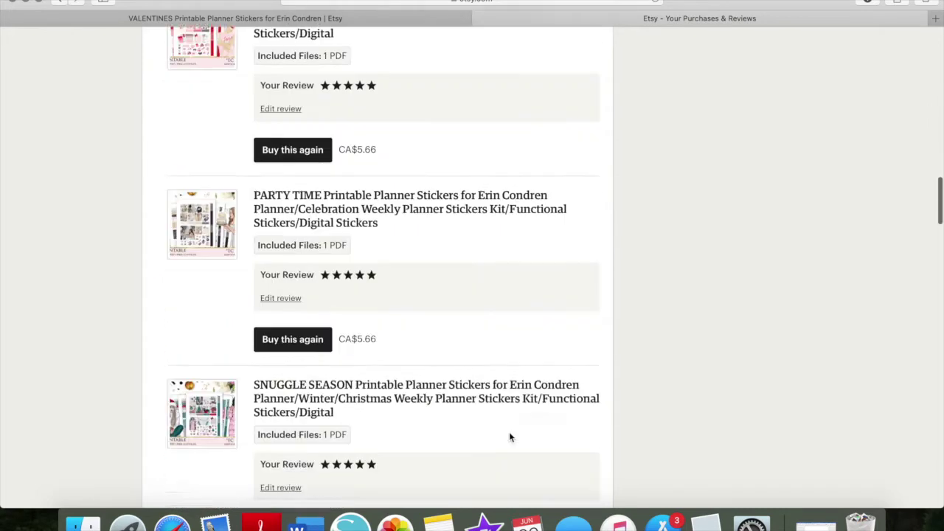
{"action": "scroll", "coordinate": [509, 438], "scroll_direction": "down", "scroll_amount": 10}
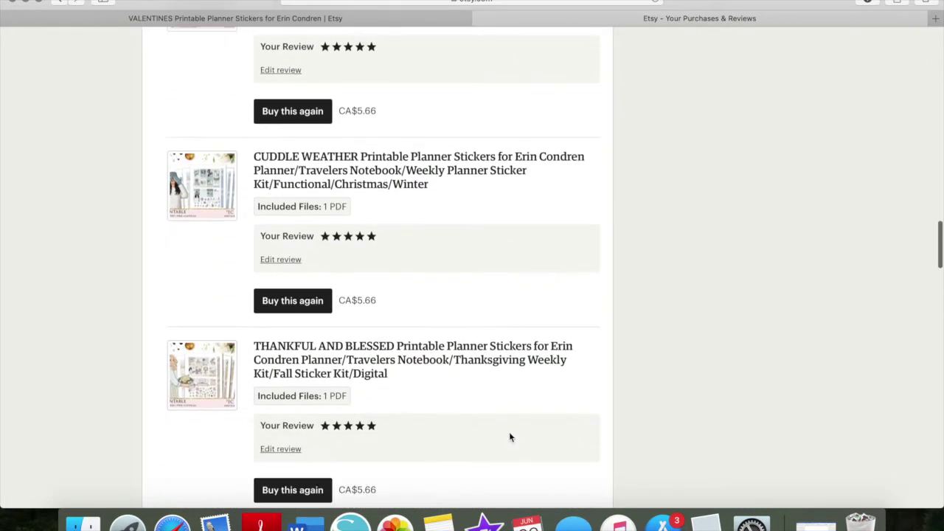
{"action": "scroll", "coordinate": [509, 438], "scroll_direction": "down", "scroll_amount": 6}
{"action": "scroll", "coordinate": [509, 438], "scroll_direction": "down", "scroll_amount": 3}
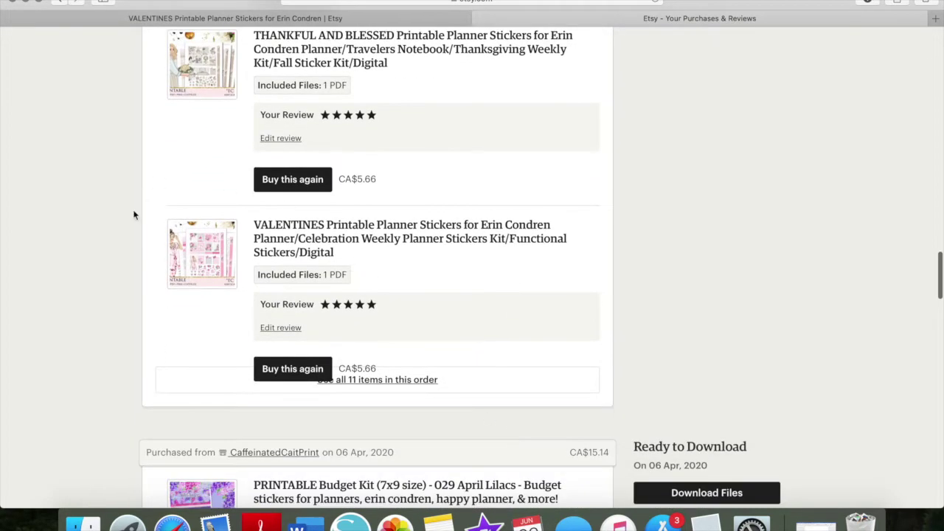
{"action": "scroll", "coordinate": [560, 228], "scroll_direction": "up", "scroll_amount": 20}
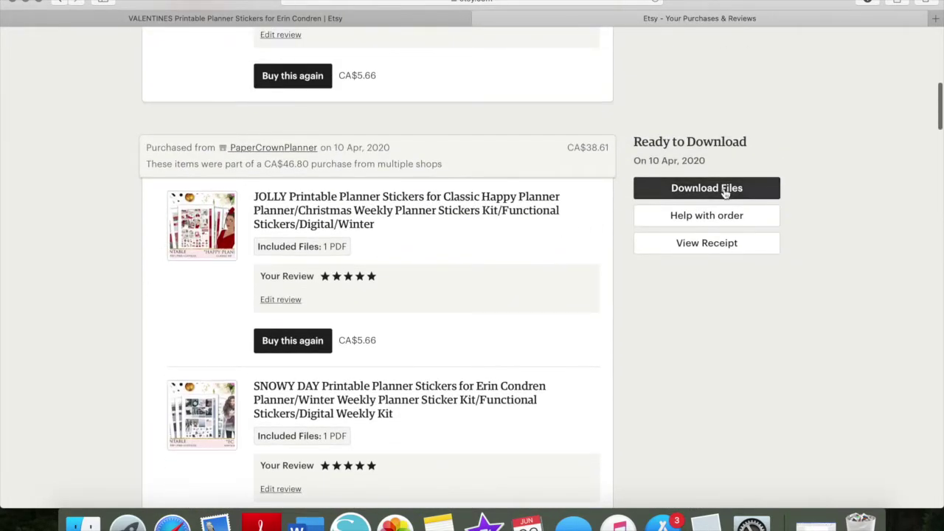
{"action": "left_click", "coordinate": [725, 188]}
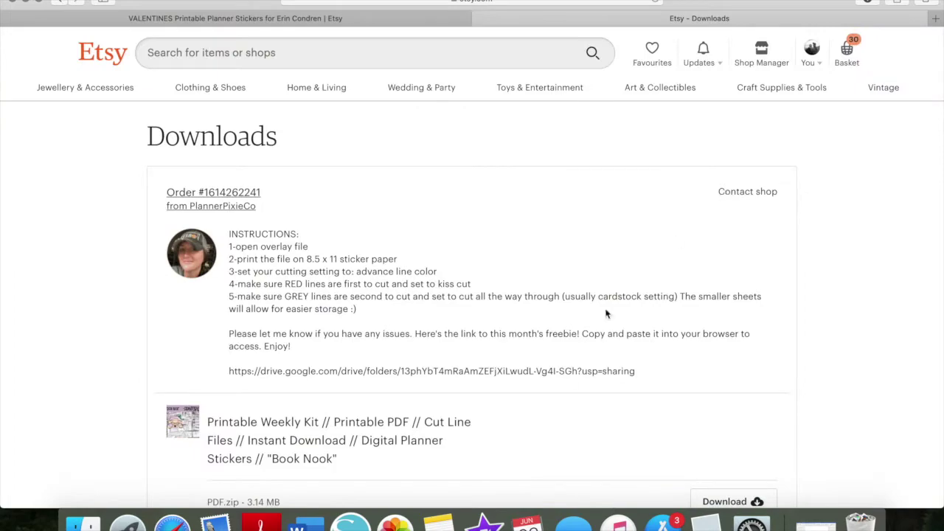
Step: Download the VALENTINES kit's Downloadlink.pdf and find it in Safari's downloads list
{"action": "scroll", "coordinate": [570, 382], "scroll_direction": "down", "scroll_amount": 3}
{"action": "scroll", "coordinate": [570, 382], "scroll_direction": "down", "scroll_amount": 10}
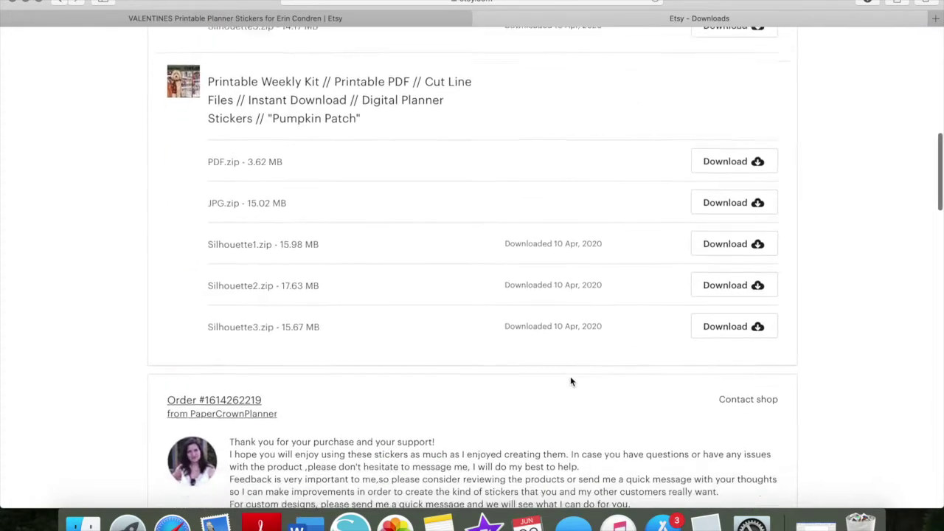
{"action": "scroll", "coordinate": [570, 376], "scroll_direction": "up", "scroll_amount": 10}
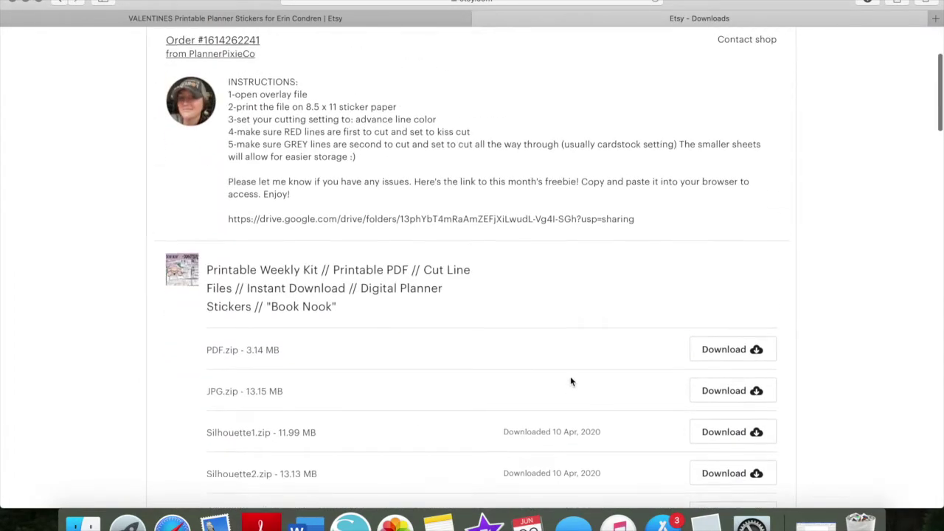
{"action": "scroll", "coordinate": [571, 377], "scroll_direction": "down", "scroll_amount": 3}
{"action": "scroll", "coordinate": [571, 382], "scroll_direction": "down", "scroll_amount": 15}
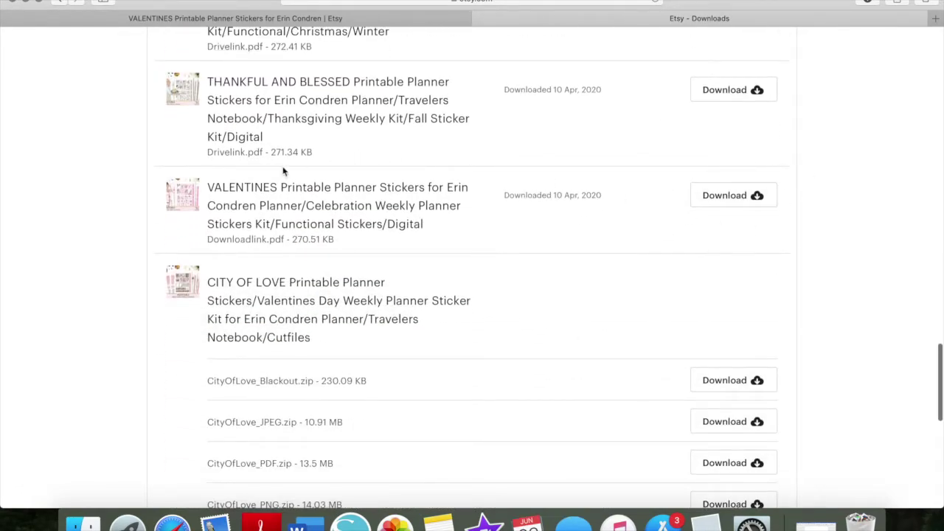
{"action": "left_click", "coordinate": [741, 209]}
{"action": "left_click", "coordinate": [867, 2]}
Step: Open Downloadlink.pdf in Acrobat Reader and scroll to its Google Drive link
{"action": "double_click", "coordinate": [809, 51]}
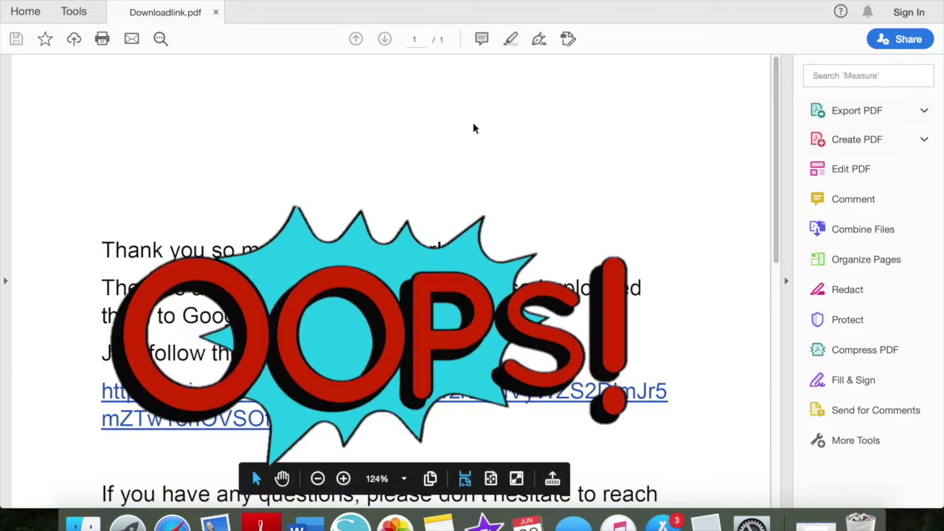
{"action": "scroll", "coordinate": [329, 467], "scroll_direction": "down", "scroll_amount": 3}
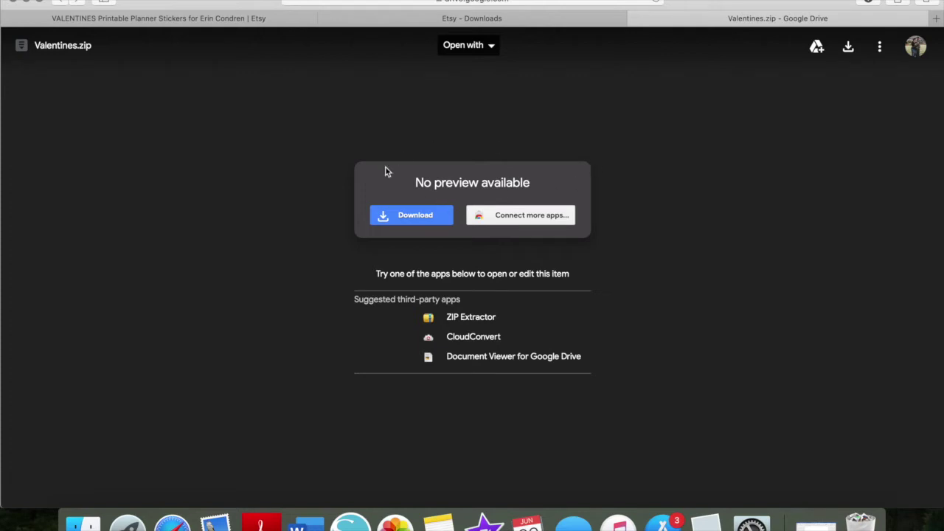
Step: Download the 92M Valentines.zip from Google Drive despite the virus-scan warning
{"action": "left_click", "coordinate": [436, 216]}
{"action": "left_click", "coordinate": [431, 218]}
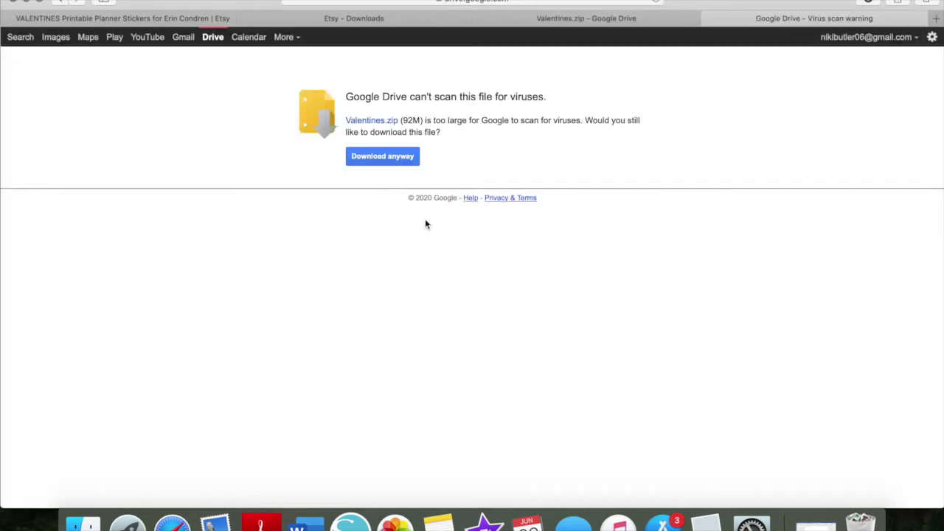
{"action": "left_click", "coordinate": [390, 155]}
{"action": "left_click", "coordinate": [868, 8]}
Step: Open the downloaded Valentines folder, enlarge its window, and enter the Silhouette subfolder
{"action": "double_click", "coordinate": [792, 55]}
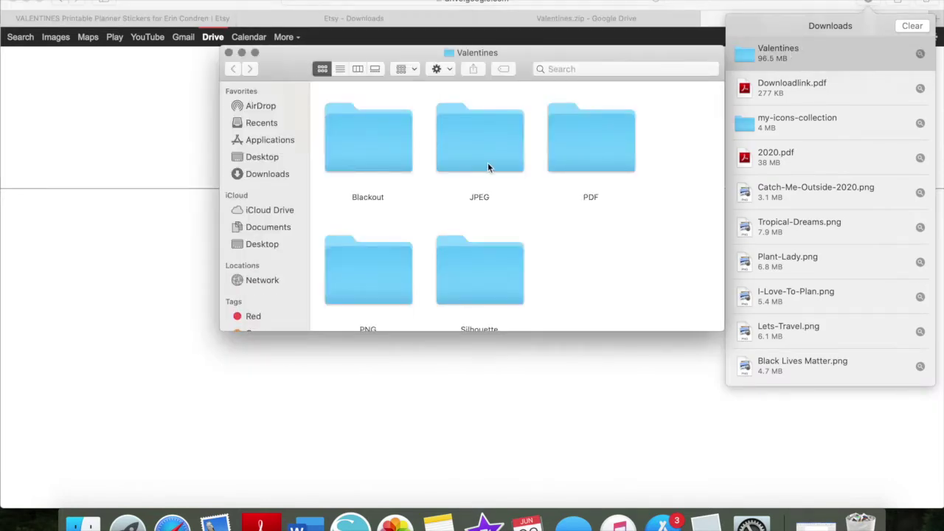
{"action": "scroll", "coordinate": [570, 168], "scroll_direction": "down", "scroll_amount": 2}
{"action": "scroll", "coordinate": [570, 168], "scroll_direction": "up", "scroll_amount": 2}
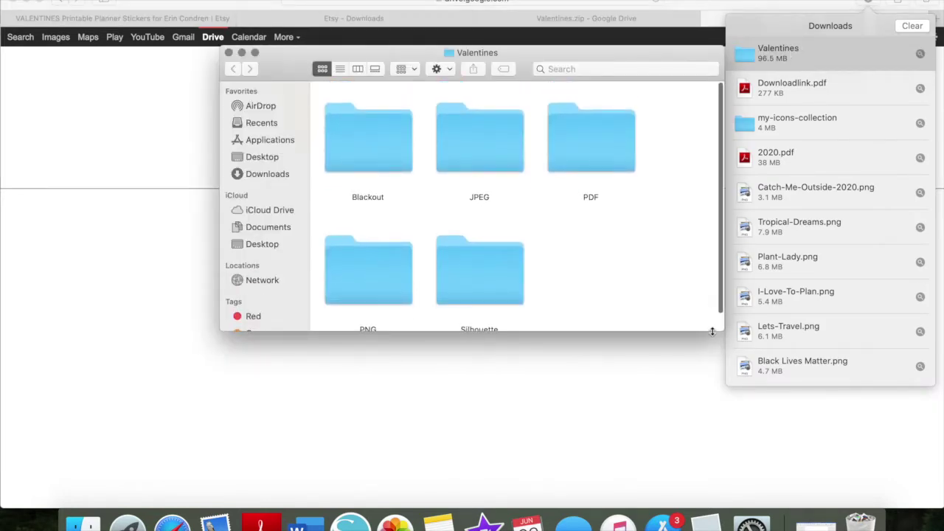
{"action": "left_click_drag", "start_coordinate": [716, 334], "coordinate": [752, 420]}
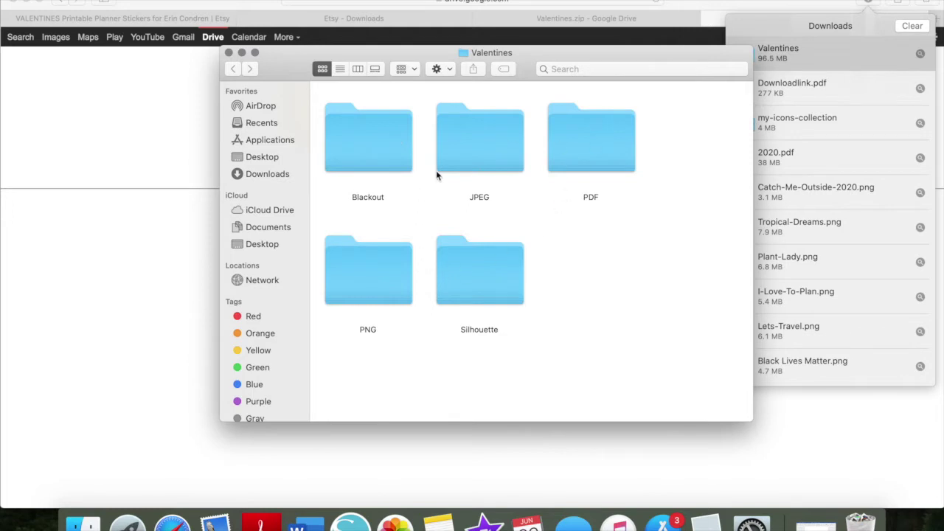
{"action": "double_click", "coordinate": [490, 272]}
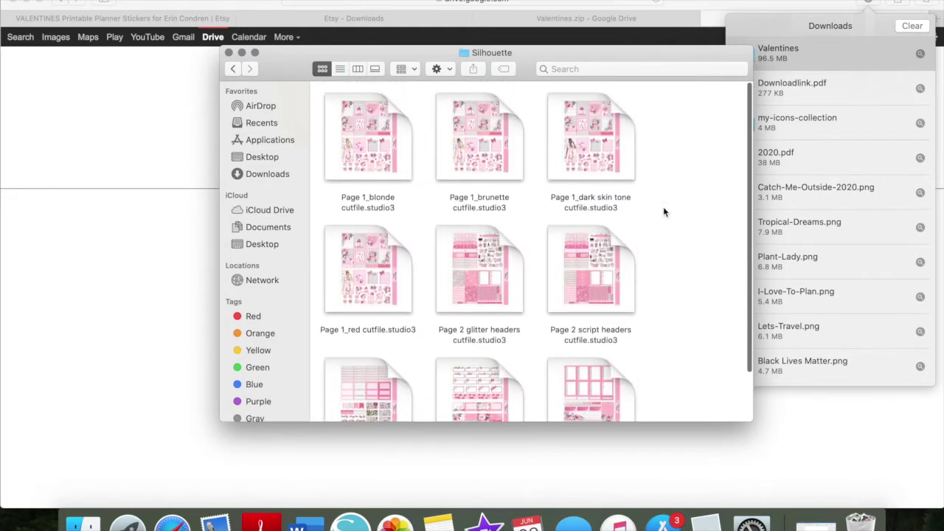
Step: Move the Page 1_brunette, both Page 2, and Page 3–5 cutfiles into Documents
{"action": "left_click", "coordinate": [485, 159]}
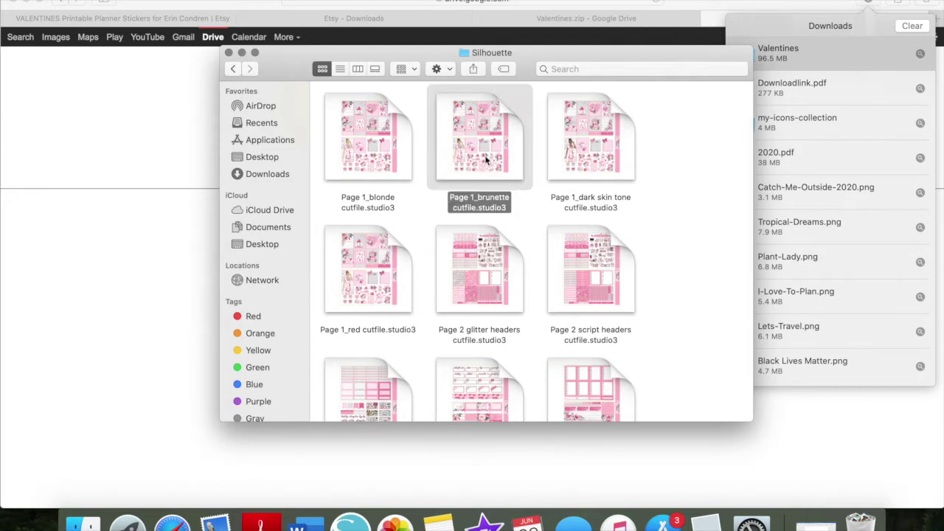
{"action": "left_click", "coordinate": [480, 270], "text": "super"}
{"action": "left_click", "coordinate": [585, 255], "text": "super"}
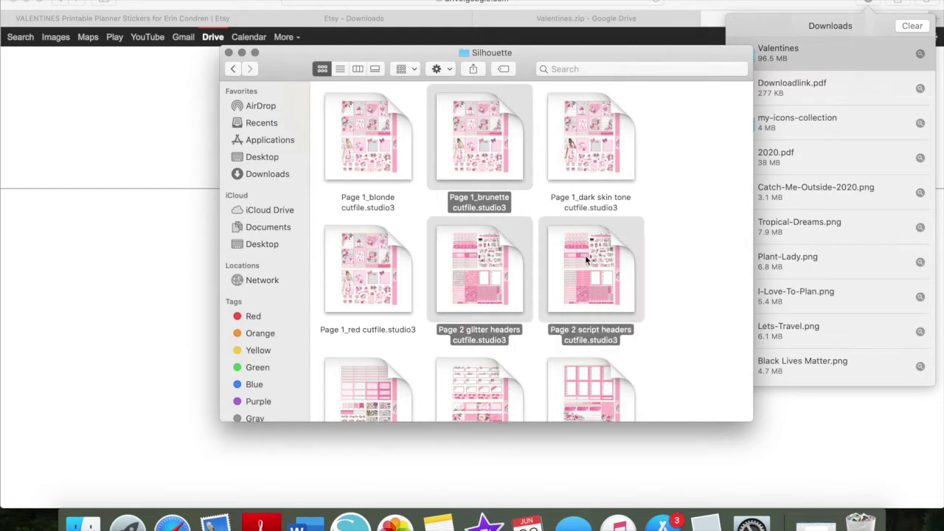
{"action": "scroll", "coordinate": [553, 261], "scroll_direction": "down", "scroll_amount": 3}
{"action": "left_click", "coordinate": [369, 327], "text": "super"}
{"action": "left_click", "coordinate": [506, 329], "text": "super"}
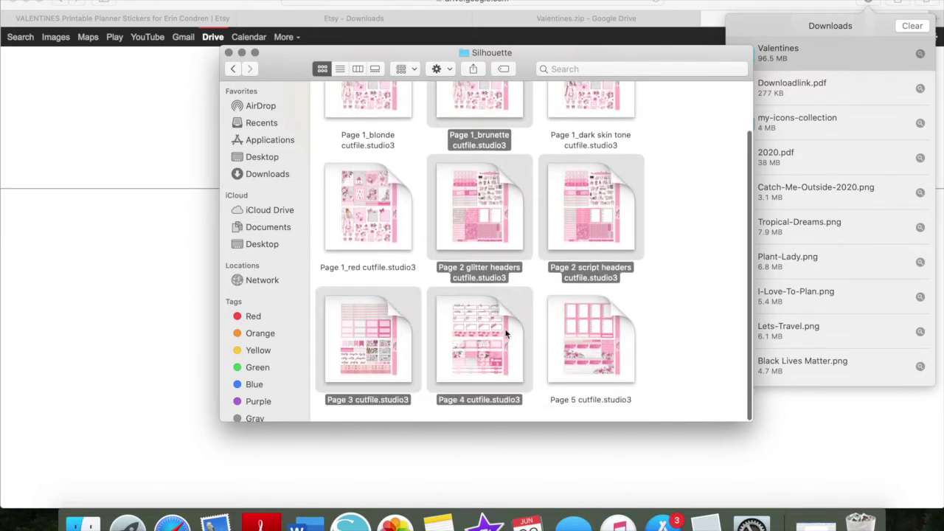
{"action": "left_click", "coordinate": [568, 331], "text": "super"}
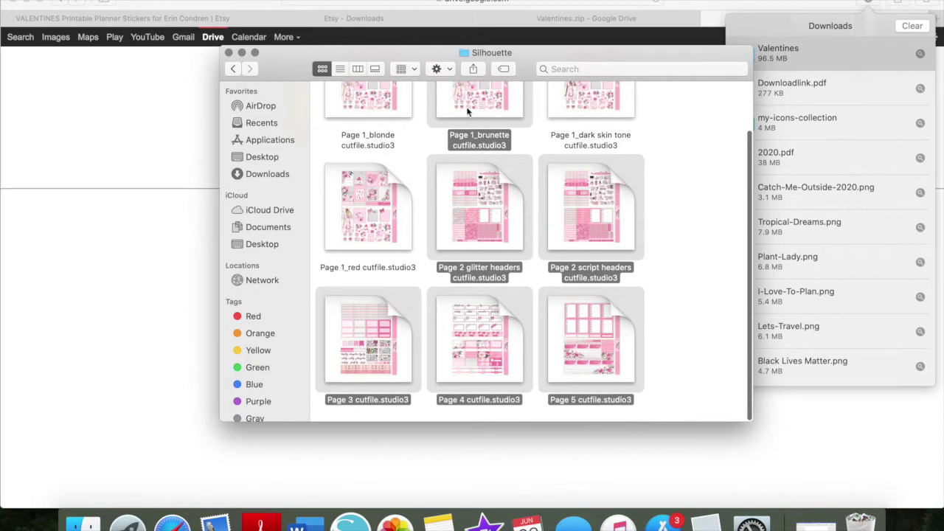
{"action": "left_click_drag", "start_coordinate": [470, 112], "coordinate": [283, 229]}
{"action": "left_click", "coordinate": [279, 228]}
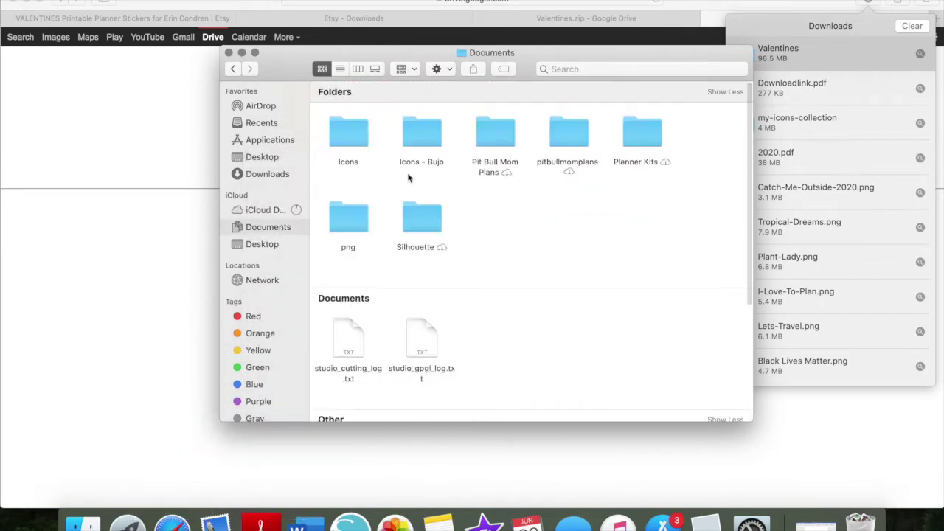
Step: Open the Page 1_brunette and Page 2 script headers cutfiles in Silhouette Studio
{"action": "scroll", "coordinate": [526, 269], "scroll_direction": "down", "scroll_amount": 3}
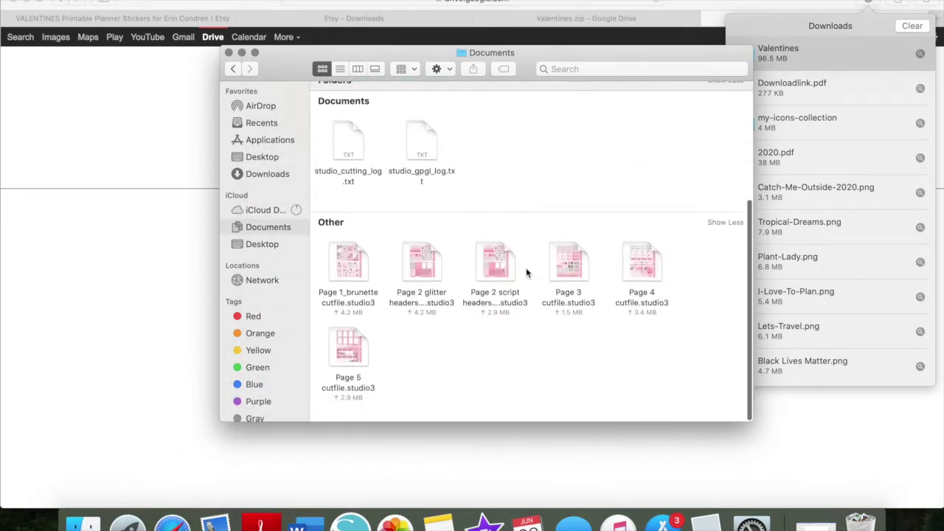
{"action": "double_click", "coordinate": [366, 264]}
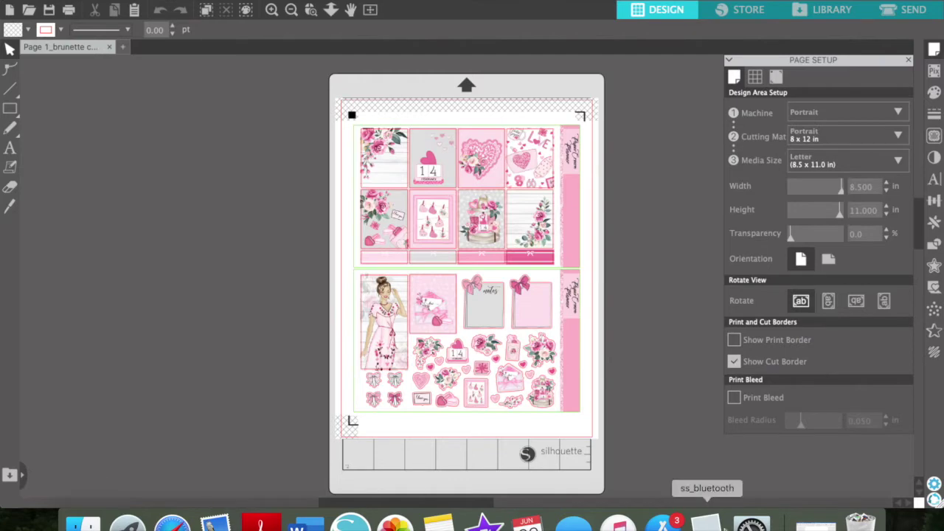
{"action": "key", "text": "super+o"}
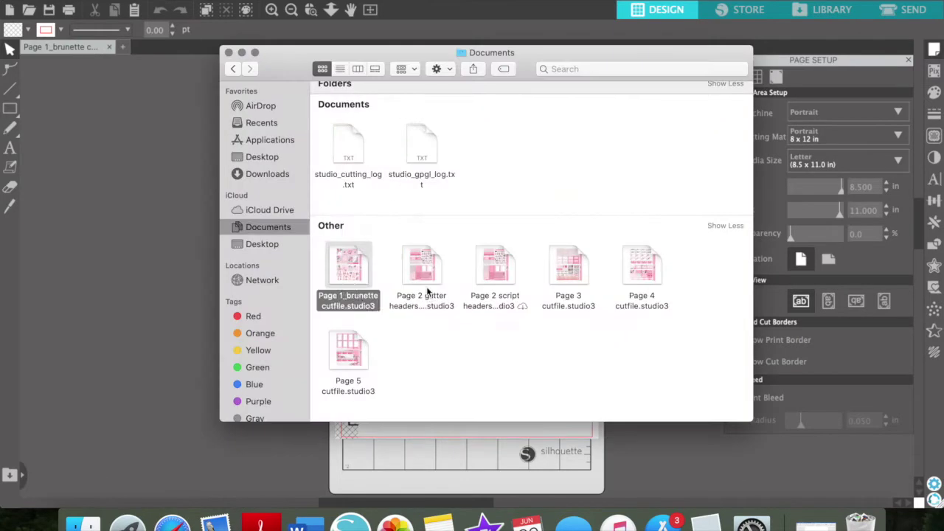
{"action": "left_click", "coordinate": [434, 274]}
{"action": "scroll", "coordinate": [507, 362], "scroll_direction": "up", "scroll_amount": 2}
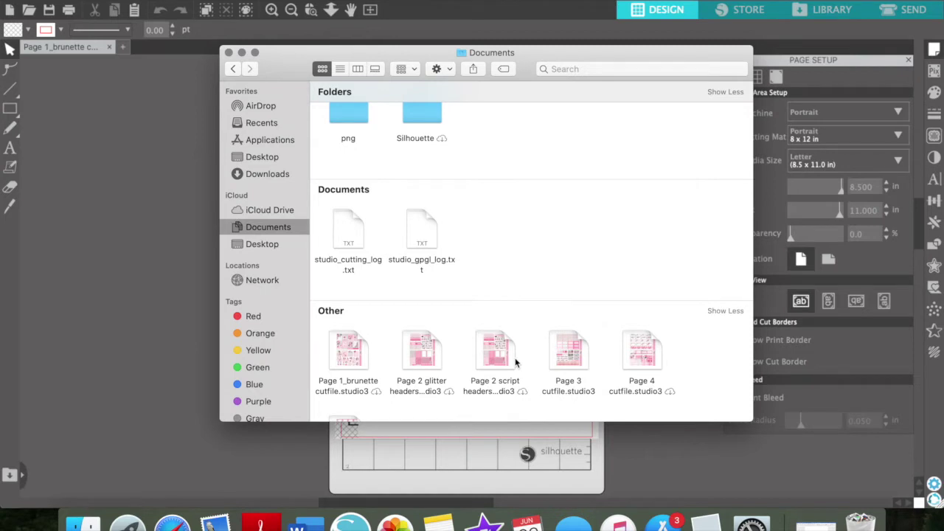
{"action": "left_click", "coordinate": [450, 390]}
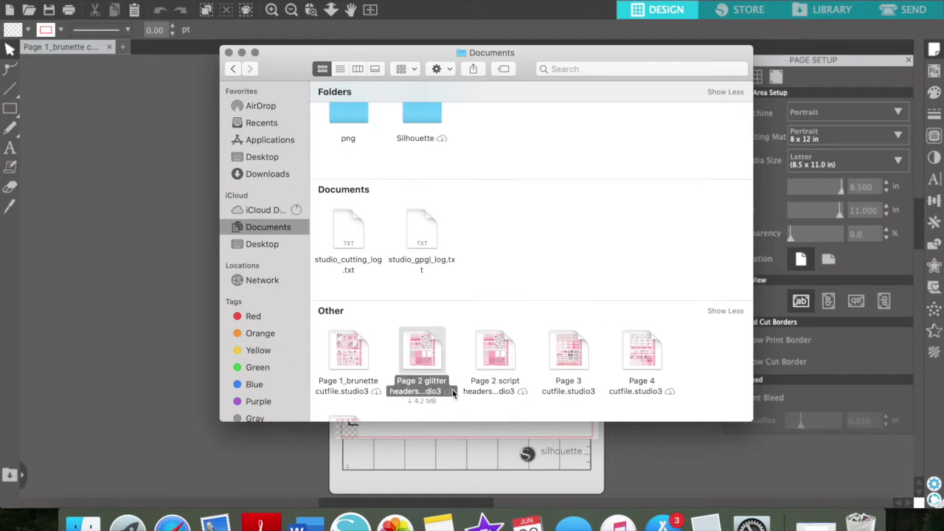
{"action": "left_click", "coordinate": [522, 395]}
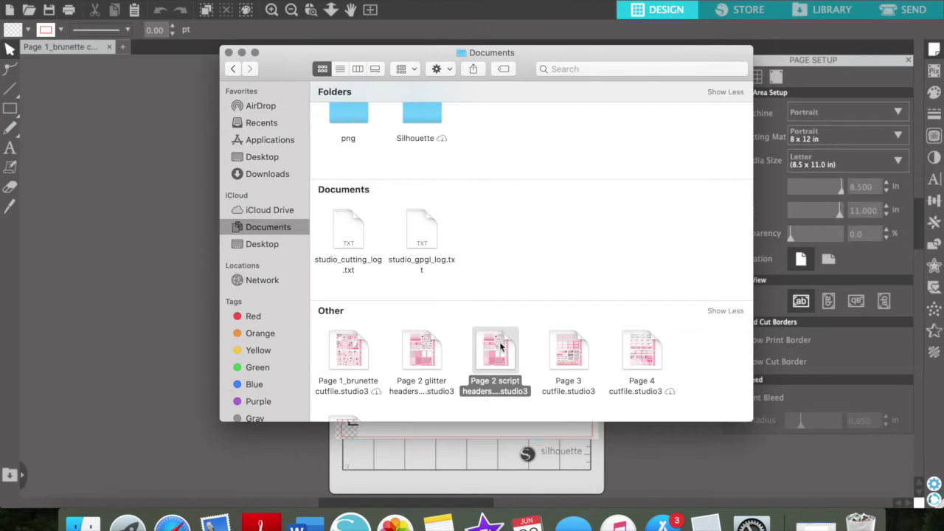
{"action": "scroll", "coordinate": [500, 347], "scroll_direction": "down", "scroll_amount": 3}
{"action": "double_click", "coordinate": [496, 264]}
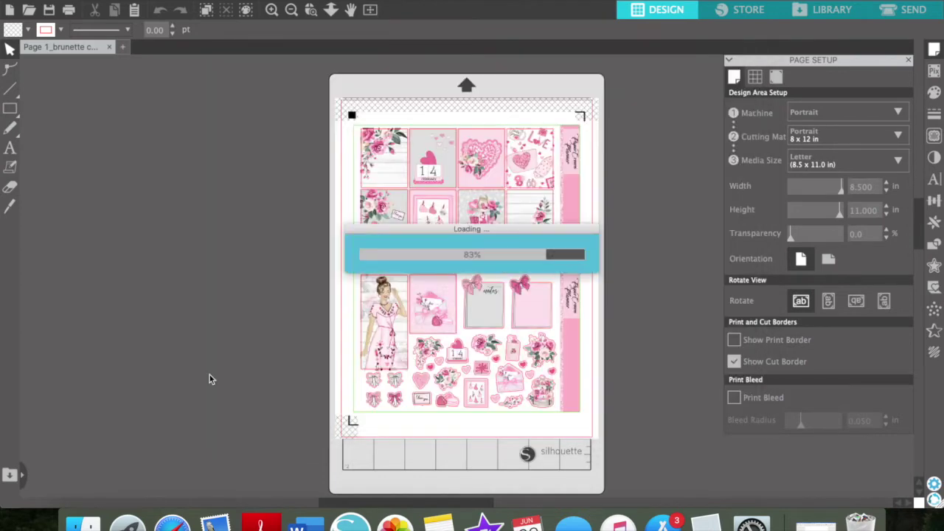
Step: Open the Page 3, Page 4 and Page 5 cutfiles as well
{"action": "key", "text": "super+o"}
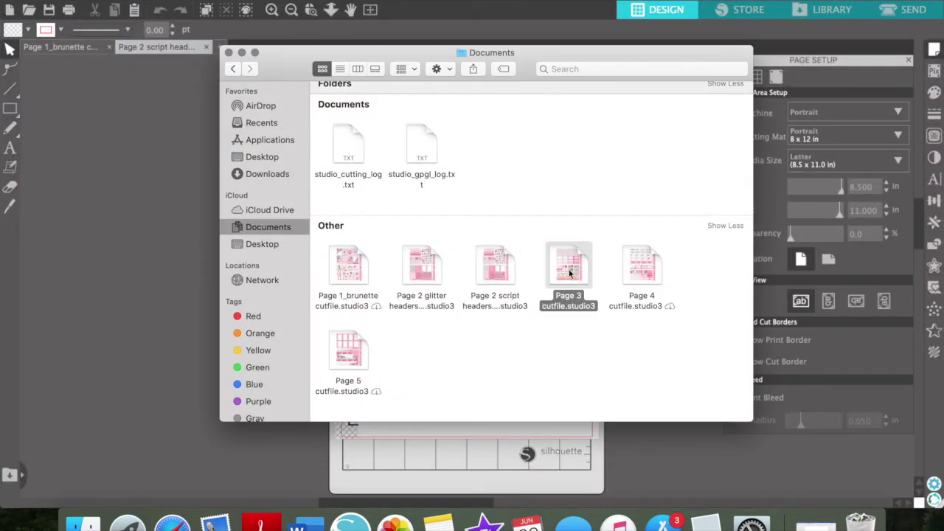
{"action": "double_click", "coordinate": [568, 264]}
{"action": "key", "text": "ctrl+Up"}
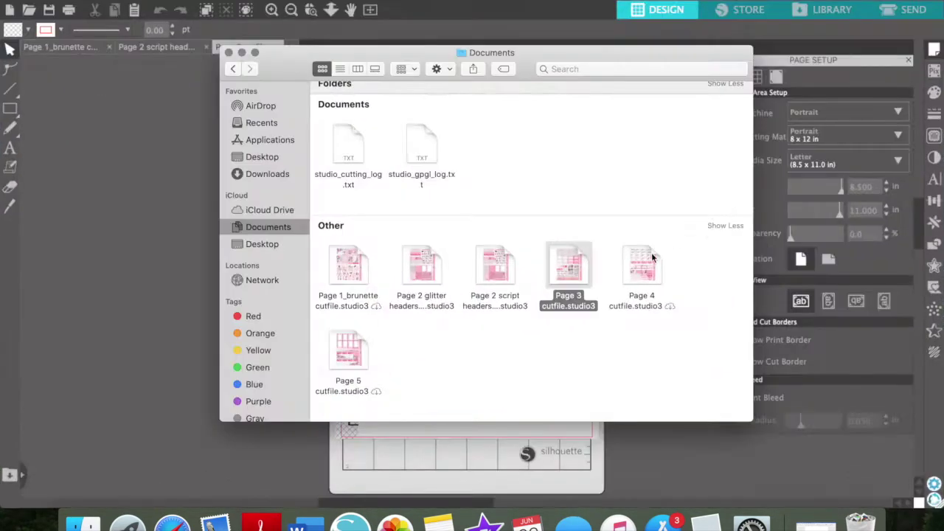
{"action": "double_click", "coordinate": [651, 256]}
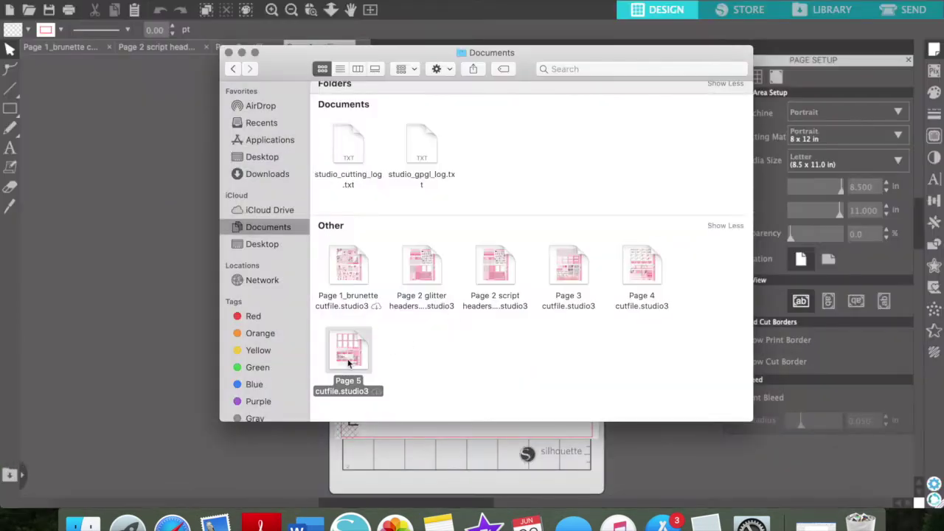
{"action": "double_click", "coordinate": [349, 358]}
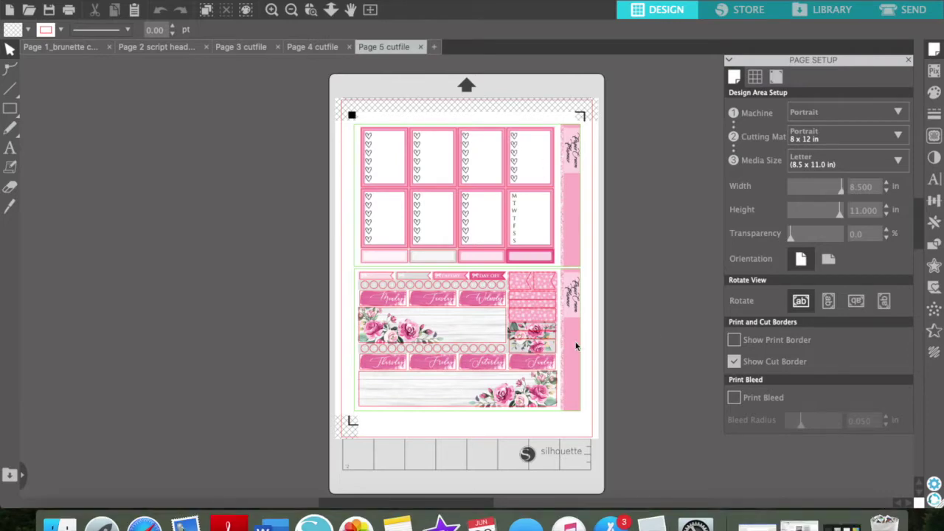
Step: Flip through the Page 1 to Page 5 design tabs to compare the designs
{"action": "left_click", "coordinate": [77, 46]}
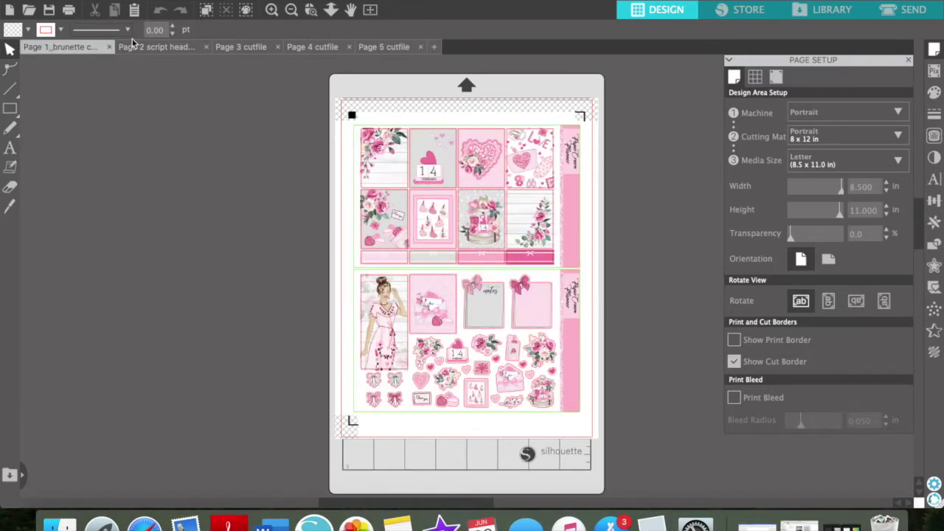
{"action": "left_click", "coordinate": [150, 45]}
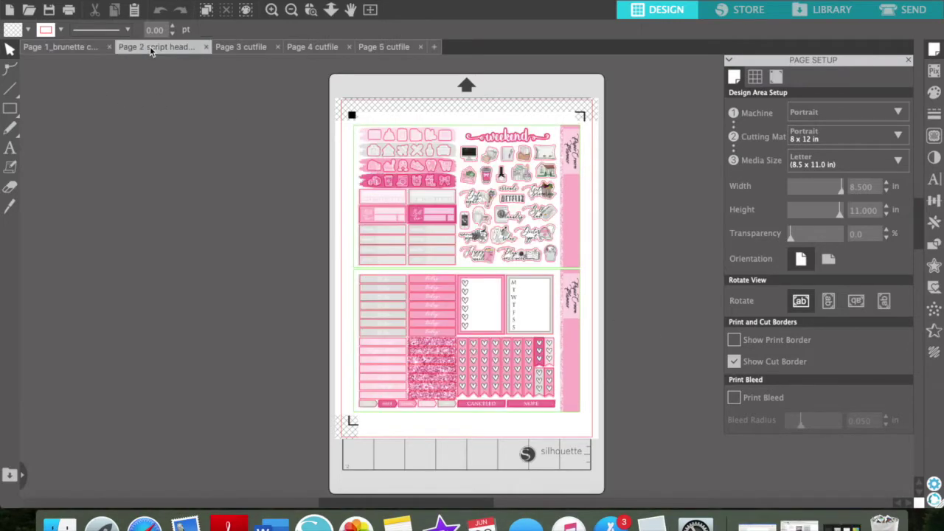
{"action": "left_click", "coordinate": [244, 46]}
{"action": "left_click", "coordinate": [308, 45]}
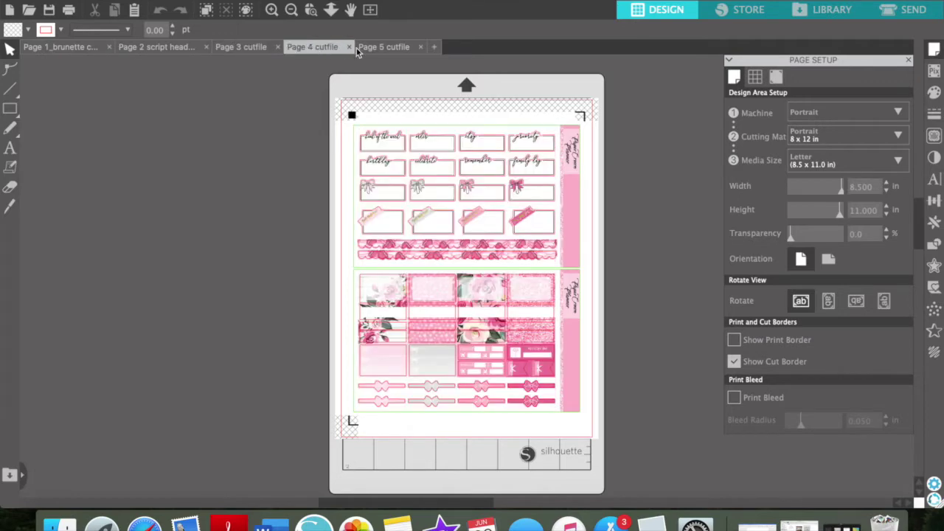
{"action": "left_click", "coordinate": [379, 49]}
{"action": "left_click", "coordinate": [309, 46]}
{"action": "left_click", "coordinate": [251, 49]}
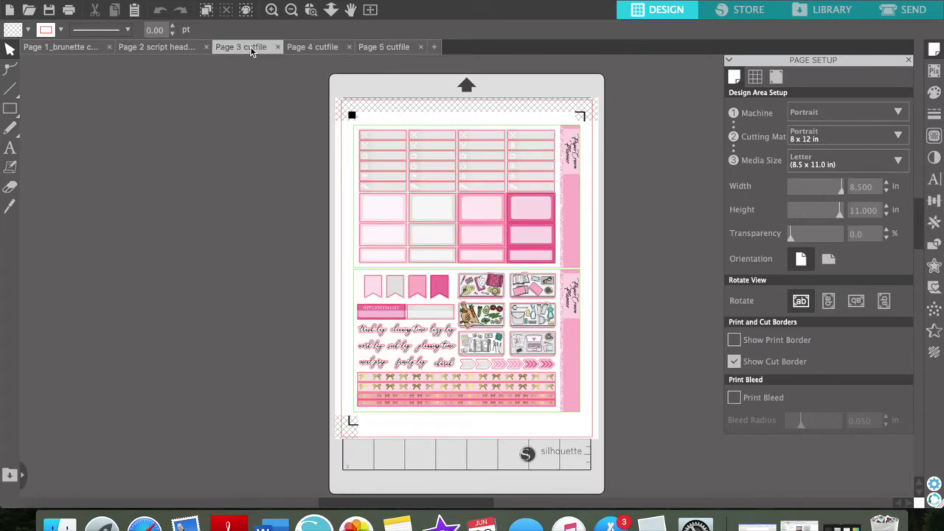
{"action": "left_click", "coordinate": [307, 44]}
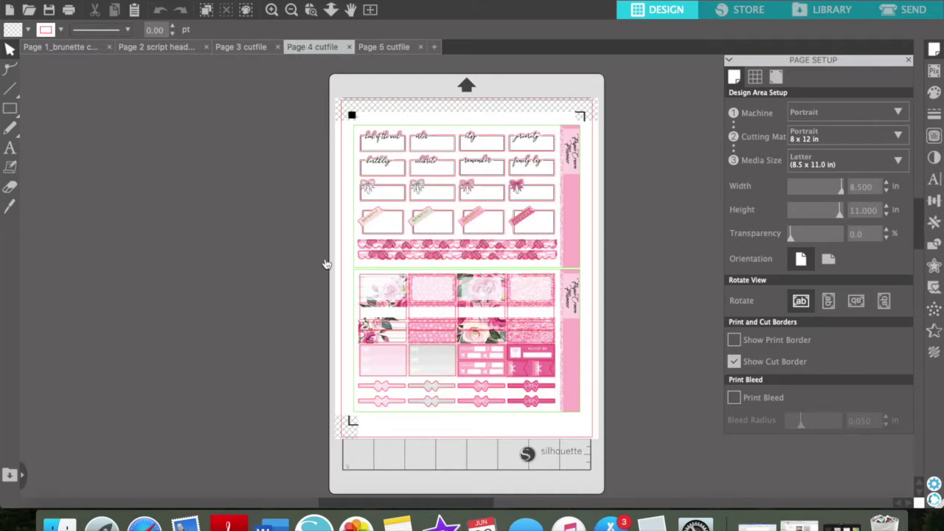
{"action": "left_click", "coordinate": [245, 44]}
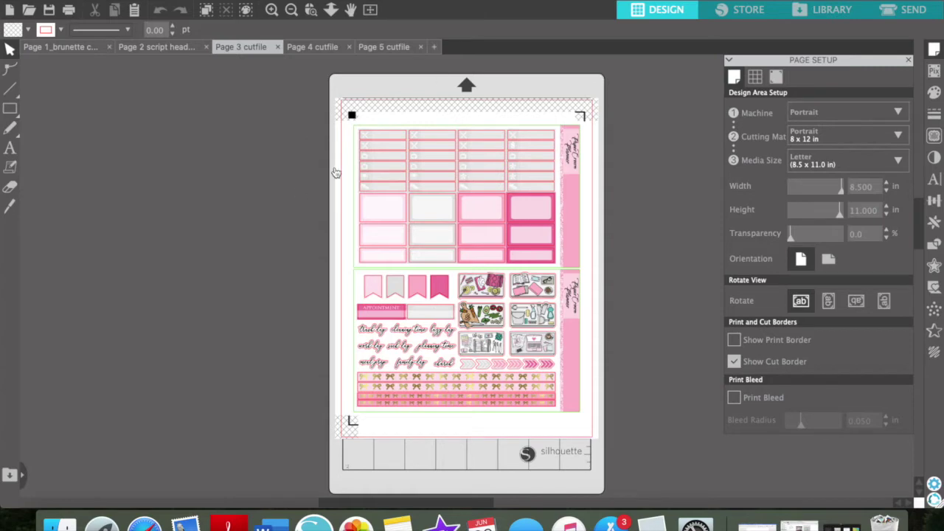
Step: Review the designs again, close the Page 3 cutfile, and return to Page 1_brunette
{"action": "left_click", "coordinate": [66, 46]}
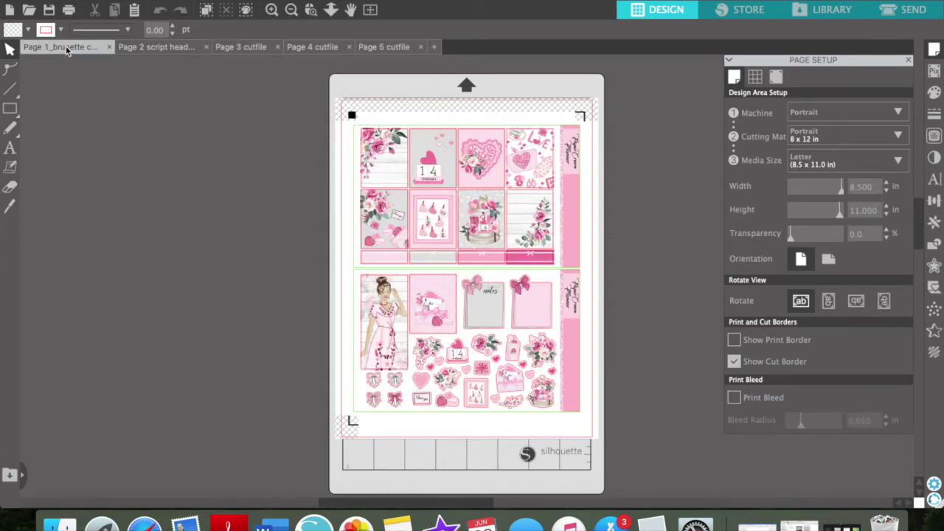
{"action": "left_click", "coordinate": [174, 48]}
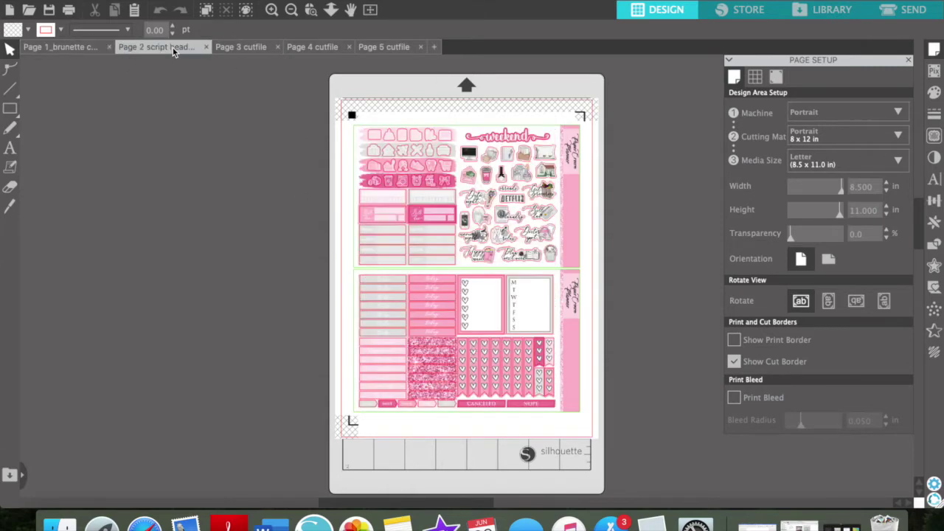
{"action": "left_click", "coordinate": [321, 47]}
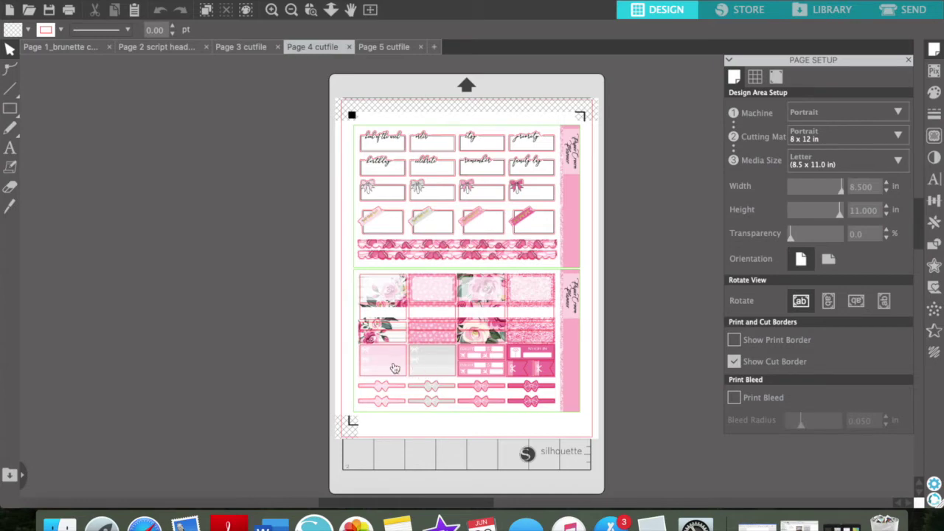
{"action": "left_click", "coordinate": [391, 46]}
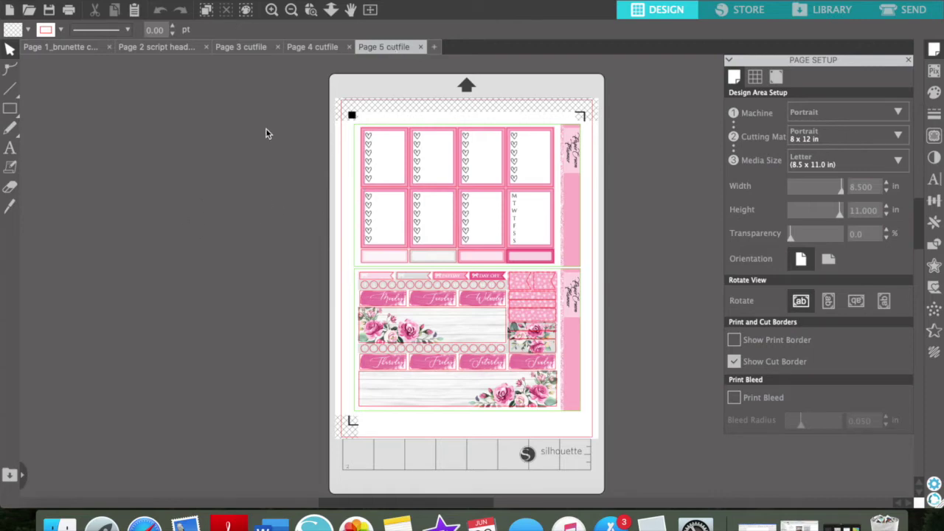
{"action": "left_click", "coordinate": [266, 47]}
{"action": "left_click", "coordinate": [278, 47]}
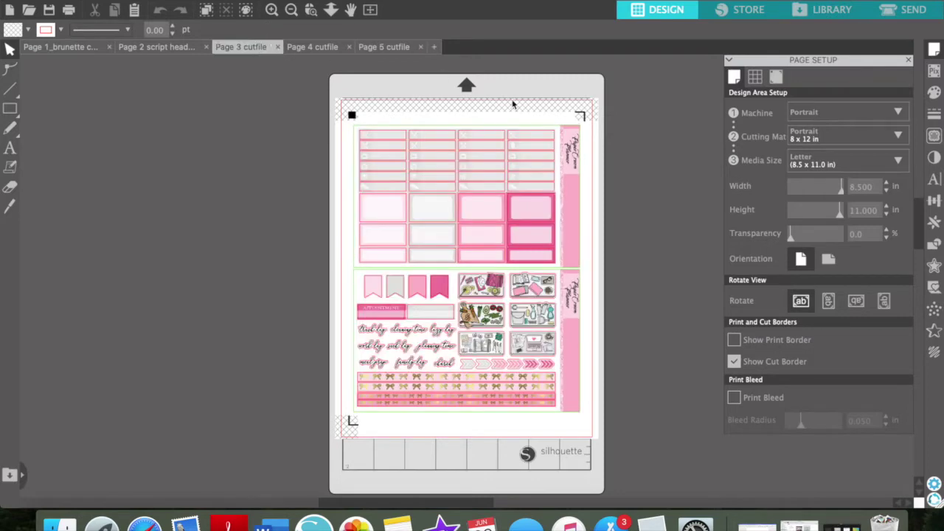
{"action": "left_click", "coordinate": [82, 48]}
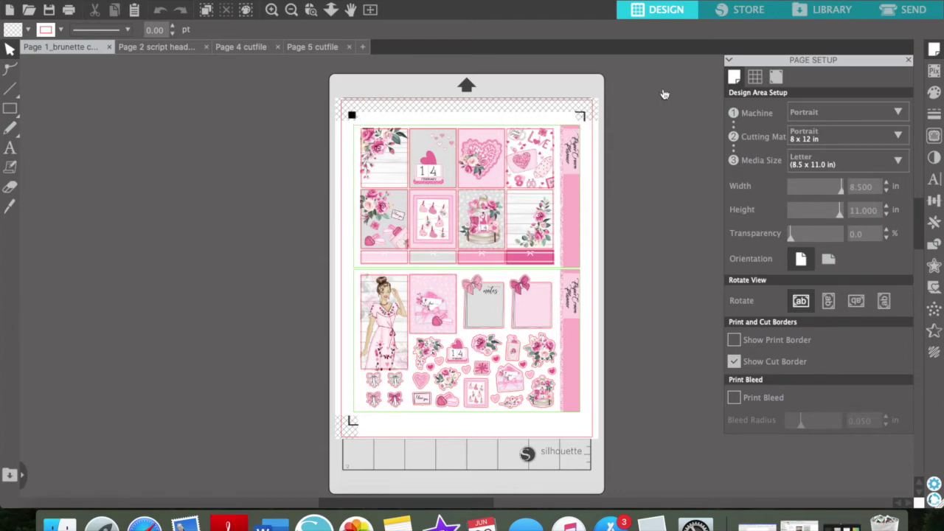
Step: Restore Page 1's registration marks to defaults: length 0.787 in, inset 0.625 in
{"action": "left_click", "coordinate": [776, 78]}
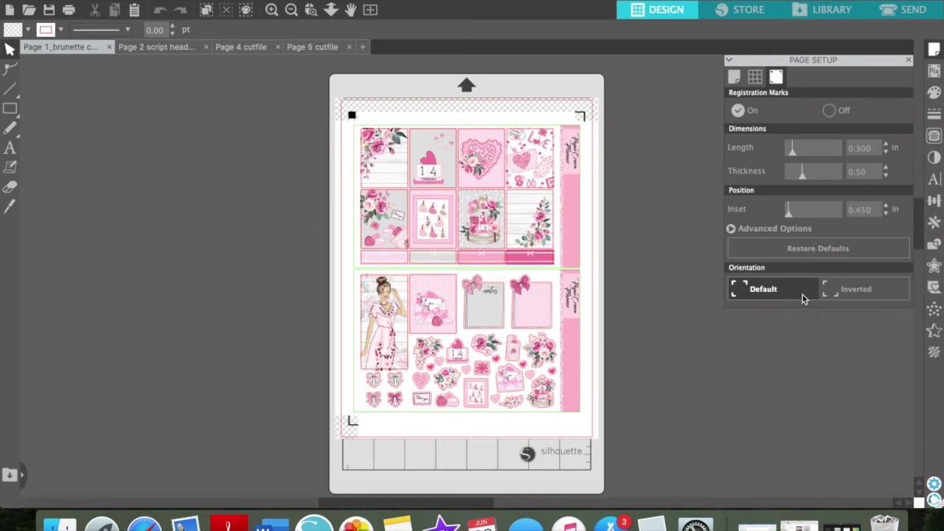
{"action": "left_click", "coordinate": [828, 250]}
{"action": "left_click", "coordinate": [816, 251]}
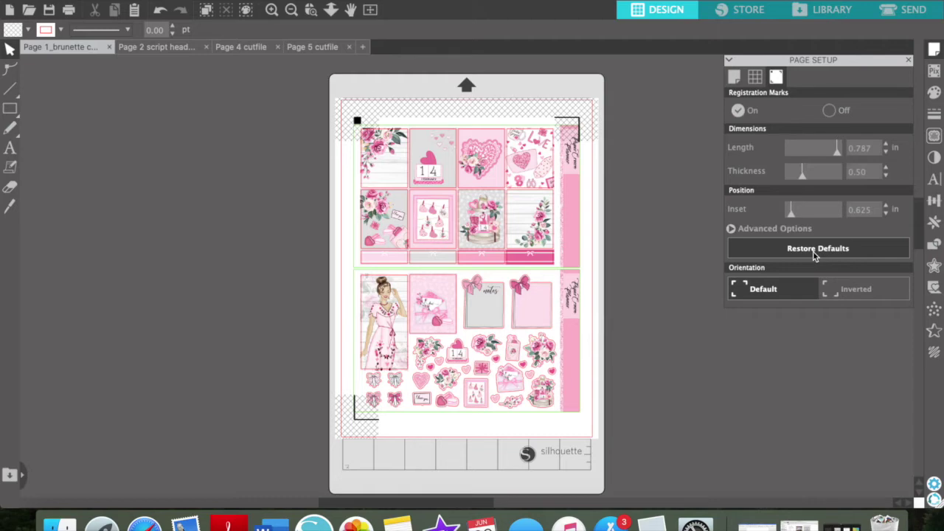
{"action": "left_click", "coordinate": [813, 251]}
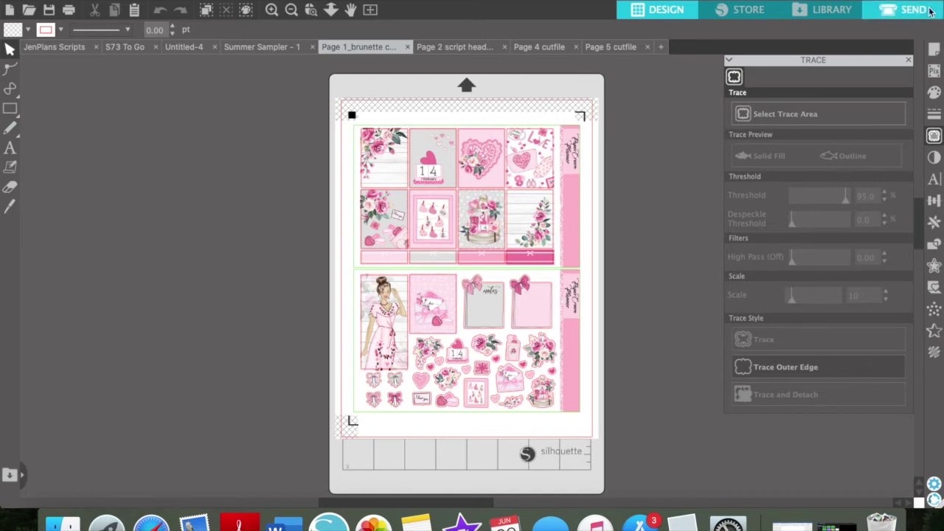
Step: Switch to the Send screen to prepare cutting the Page 1 design
{"action": "left_click", "coordinate": [905, 9]}
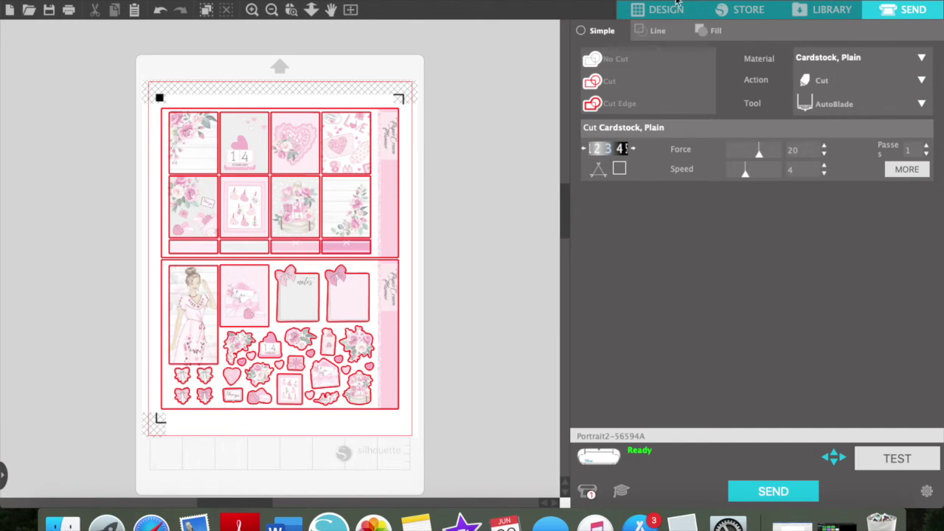
Step: Cut by line colour, moving red above green and setting red to Sticker Paper, White
{"action": "left_click", "coordinate": [660, 34]}
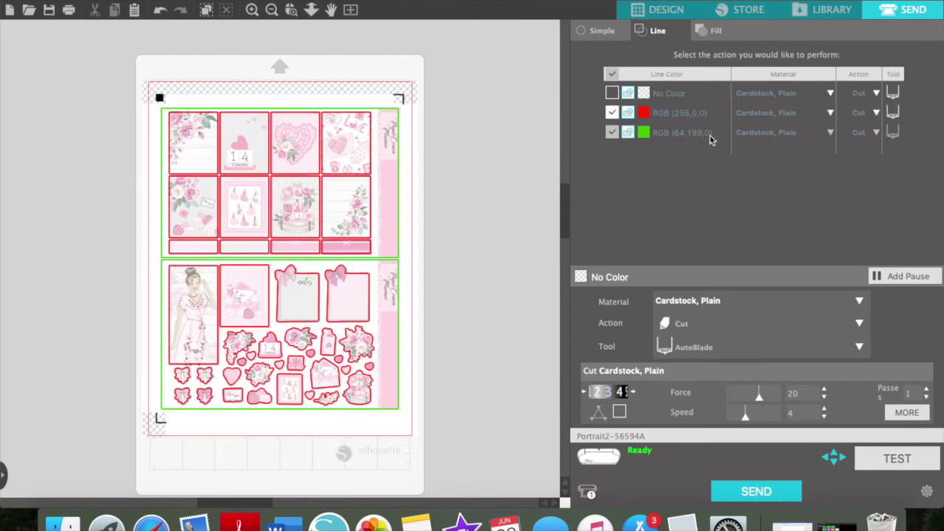
{"action": "left_click", "coordinate": [661, 134]}
{"action": "left_click_drag", "start_coordinate": [659, 133], "coordinate": [659, 114]}
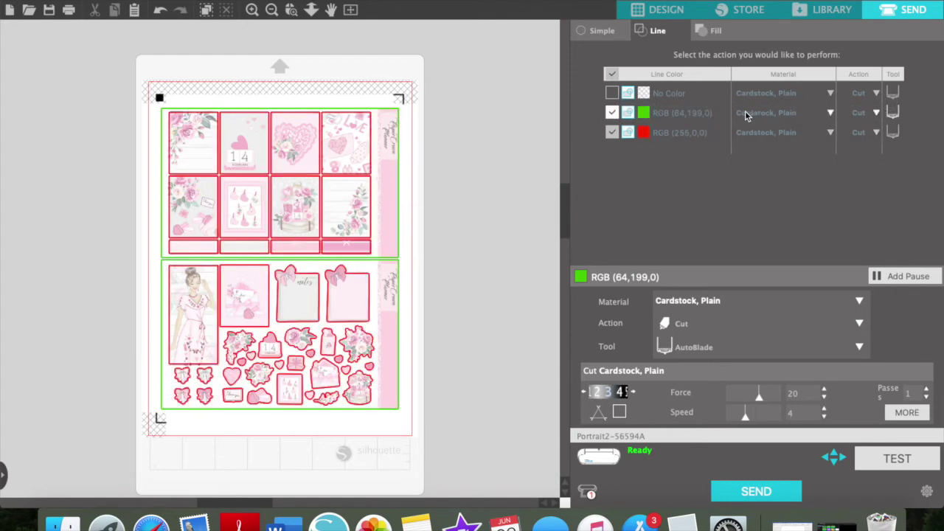
{"action": "left_click_drag", "start_coordinate": [671, 132], "coordinate": [647, 109]}
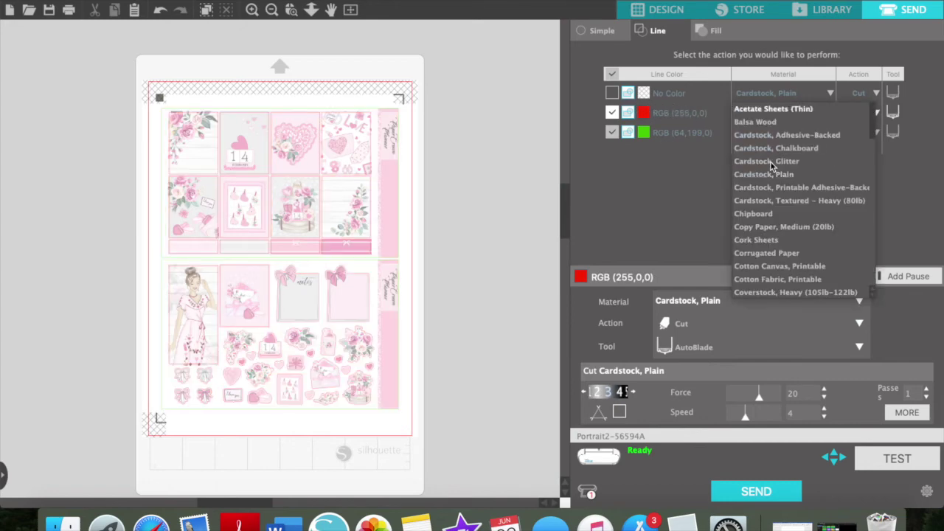
{"action": "scroll", "coordinate": [753, 245], "scroll_direction": "down", "scroll_amount": 8}
{"action": "left_click", "coordinate": [752, 292]}
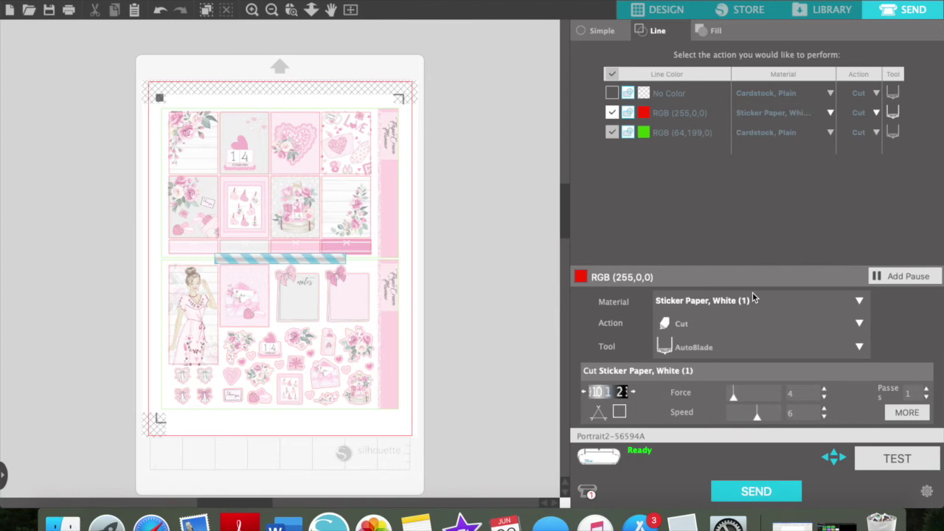